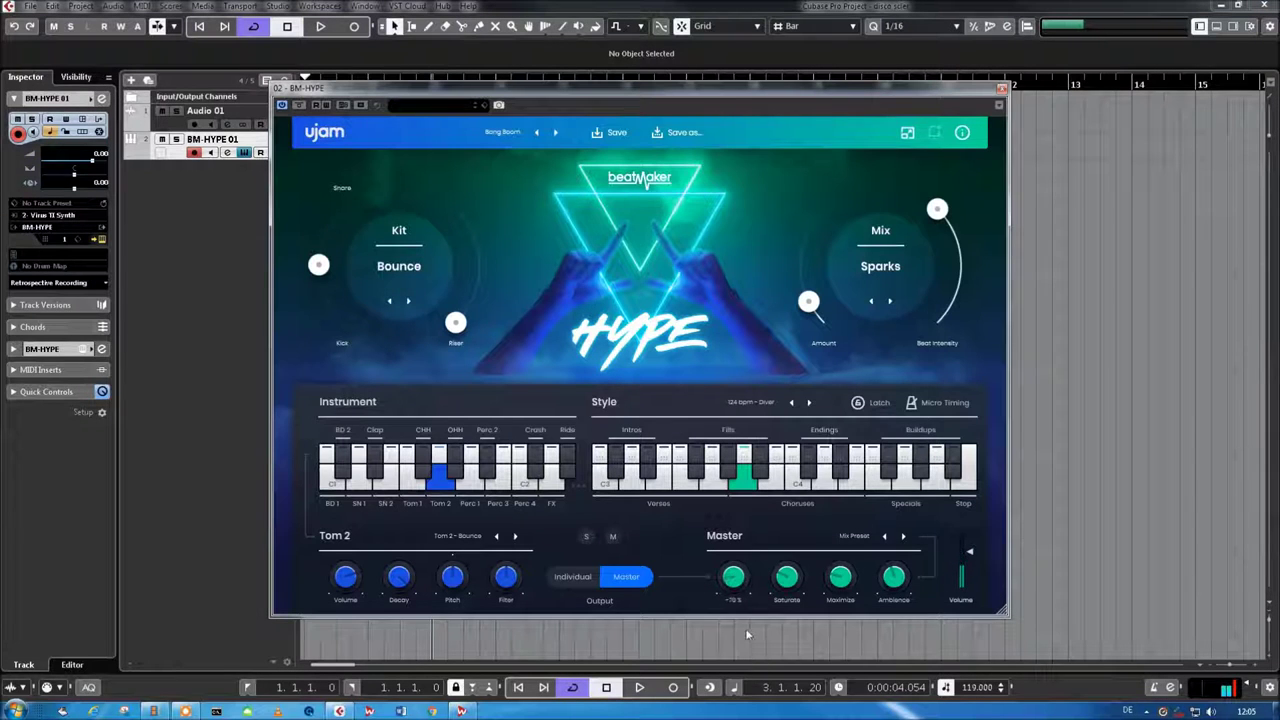
Vary the master Sweep, mix Amount and Riser controls on the Bang Boom preset
{"action": "left_click_drag", "start_coordinate": [735, 575], "coordinate": [735, 556]}
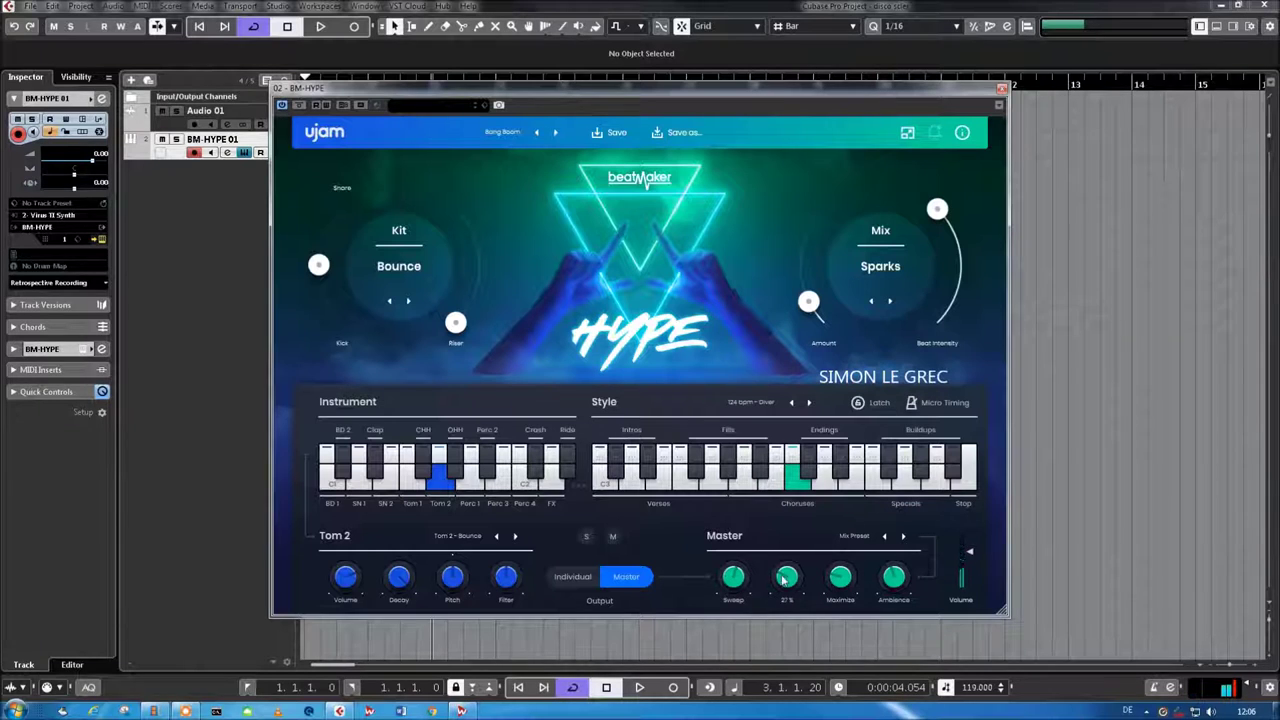
{"action": "left_click_drag", "start_coordinate": [808, 301], "coordinate": [830, 192]}
{"action": "left_click_drag", "start_coordinate": [824, 242], "coordinate": [824, 258]}
{"action": "left_click_drag", "start_coordinate": [456, 322], "coordinate": [474, 297]}
{"action": "left_click_drag", "start_coordinate": [493, 239], "coordinate": [466, 297]}
Load the Bogota preset and vary its Riser and mix Amount while the beat plays
{"action": "left_click", "coordinate": [555, 132]}
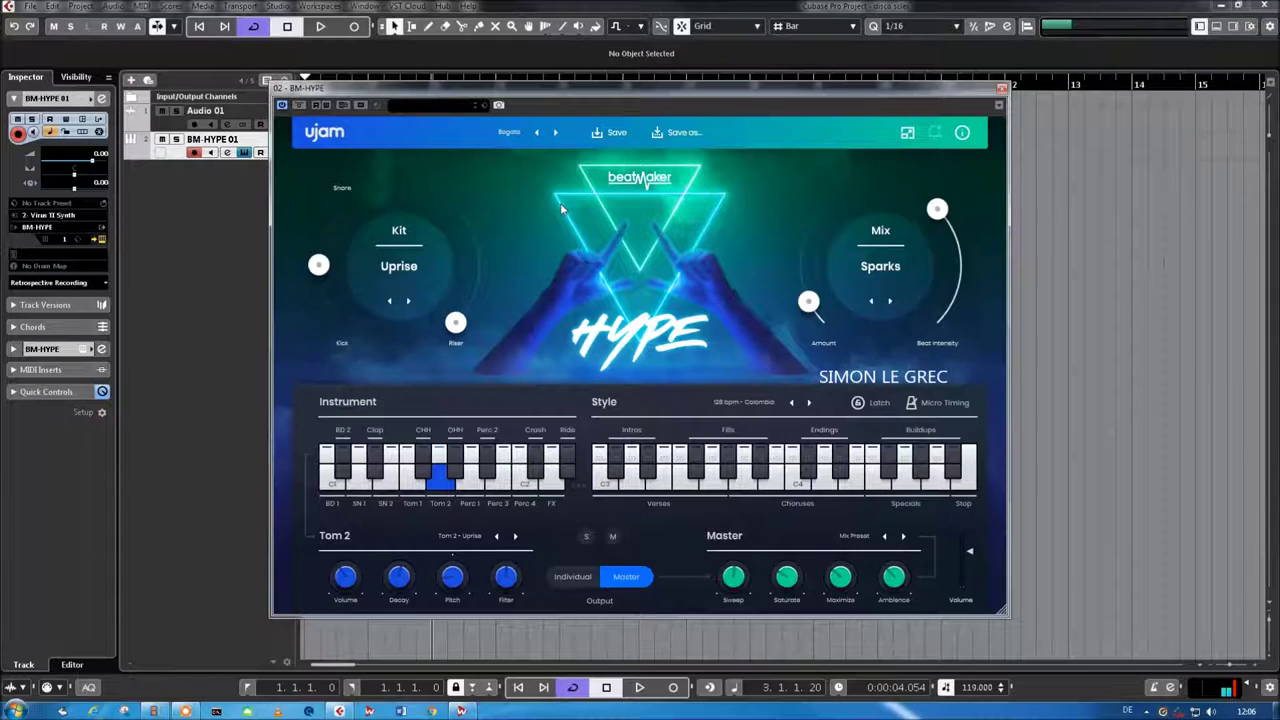
{"action": "left_click_drag", "start_coordinate": [455, 322], "coordinate": [498, 331]}
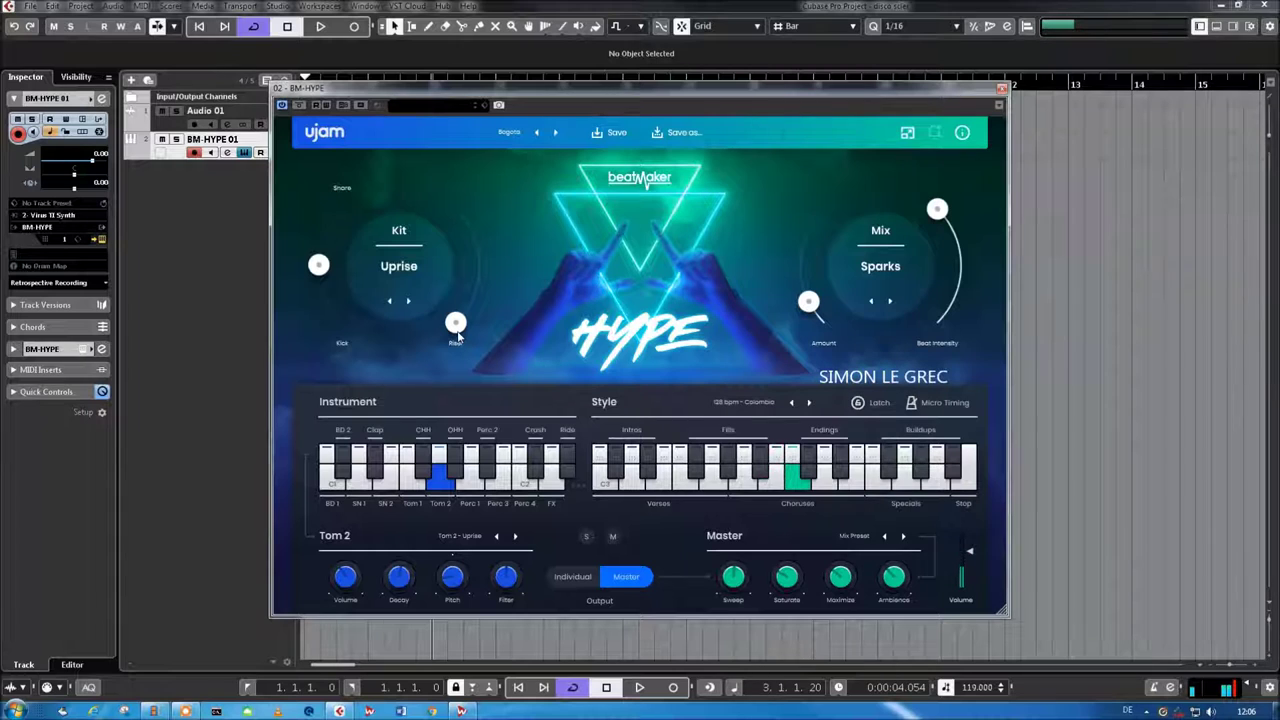
{"action": "left_click_drag", "start_coordinate": [457, 338], "coordinate": [494, 410]}
{"action": "left_click_drag", "start_coordinate": [797, 310], "coordinate": [811, 258]}
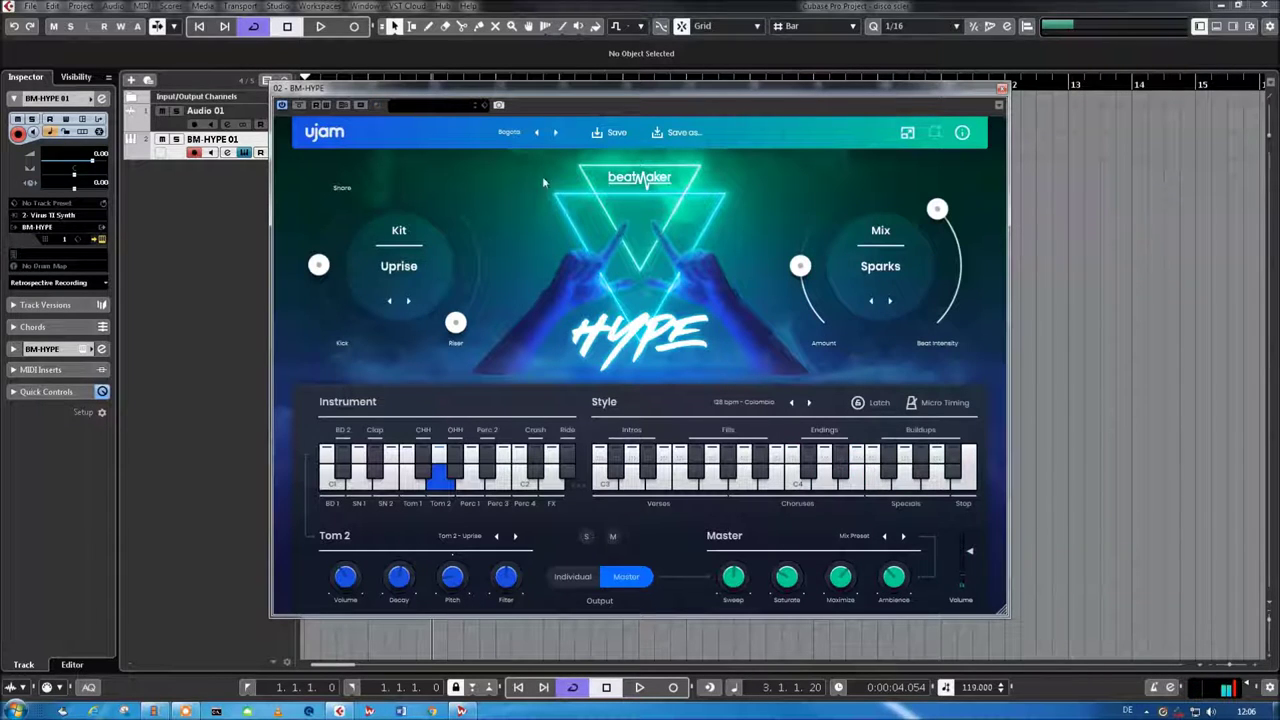
Step through the Festival presets Burning and Clapdome to Dawn
{"action": "left_click", "coordinate": [556, 132]}
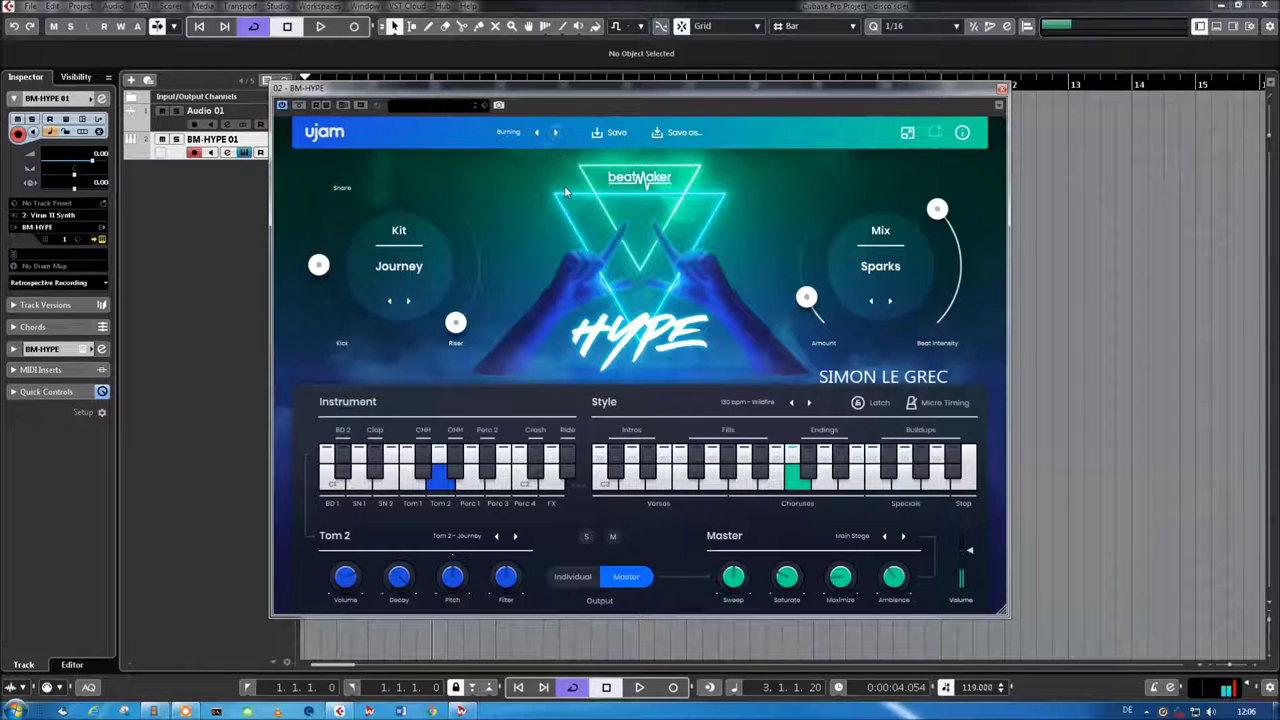
{"action": "left_click", "coordinate": [556, 133]}
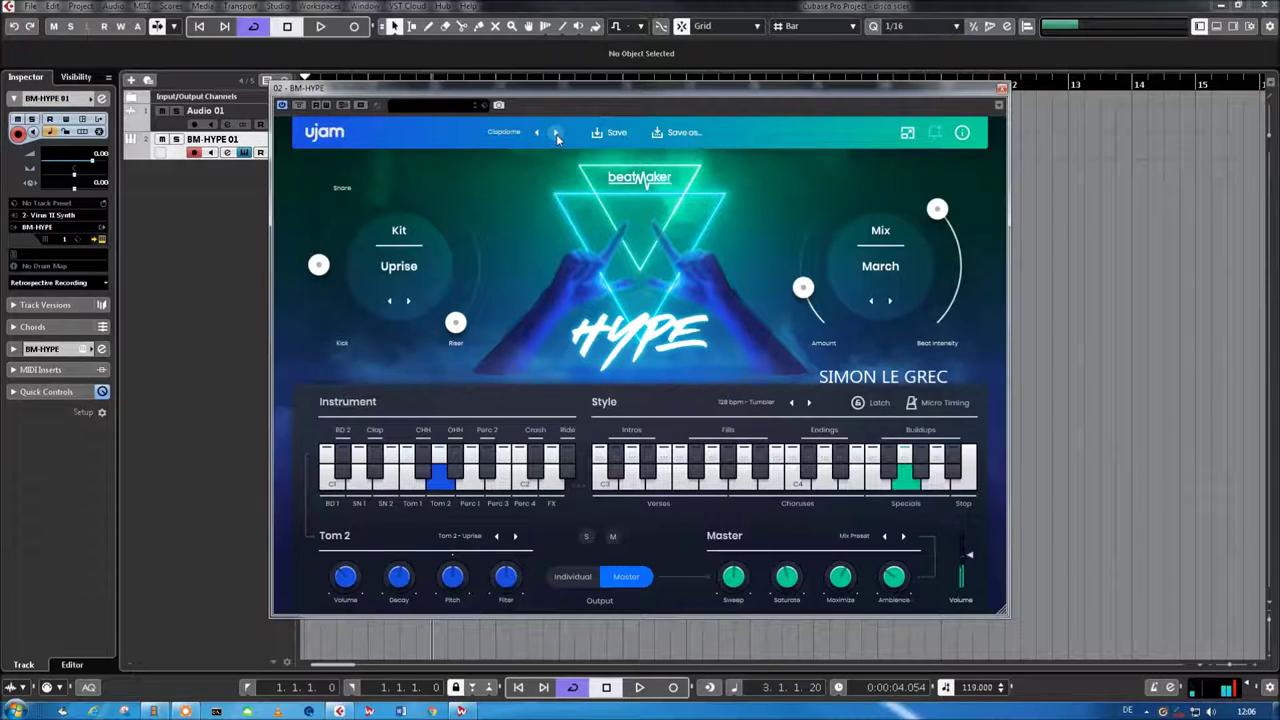
{"action": "left_click", "coordinate": [556, 134]}
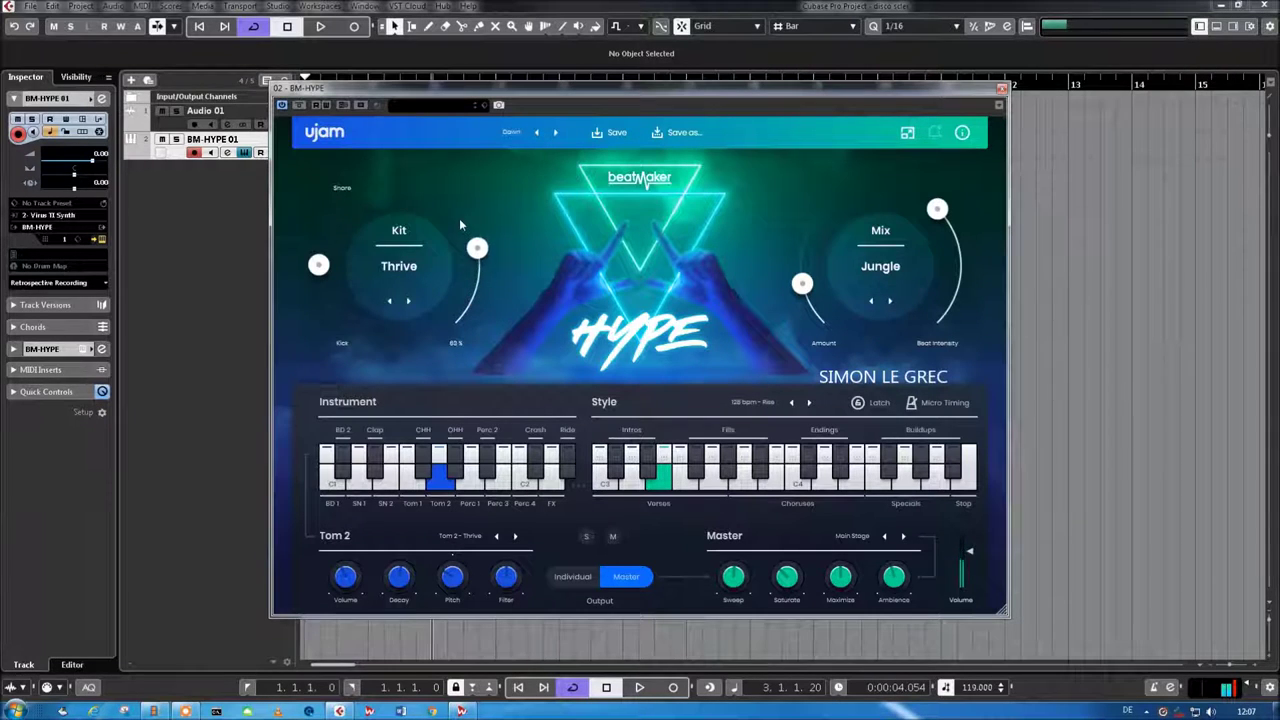
Vary the Riser and the master Sweep on the Dawn preset
{"action": "left_click_drag", "start_coordinate": [451, 255], "coordinate": [344, 286]}
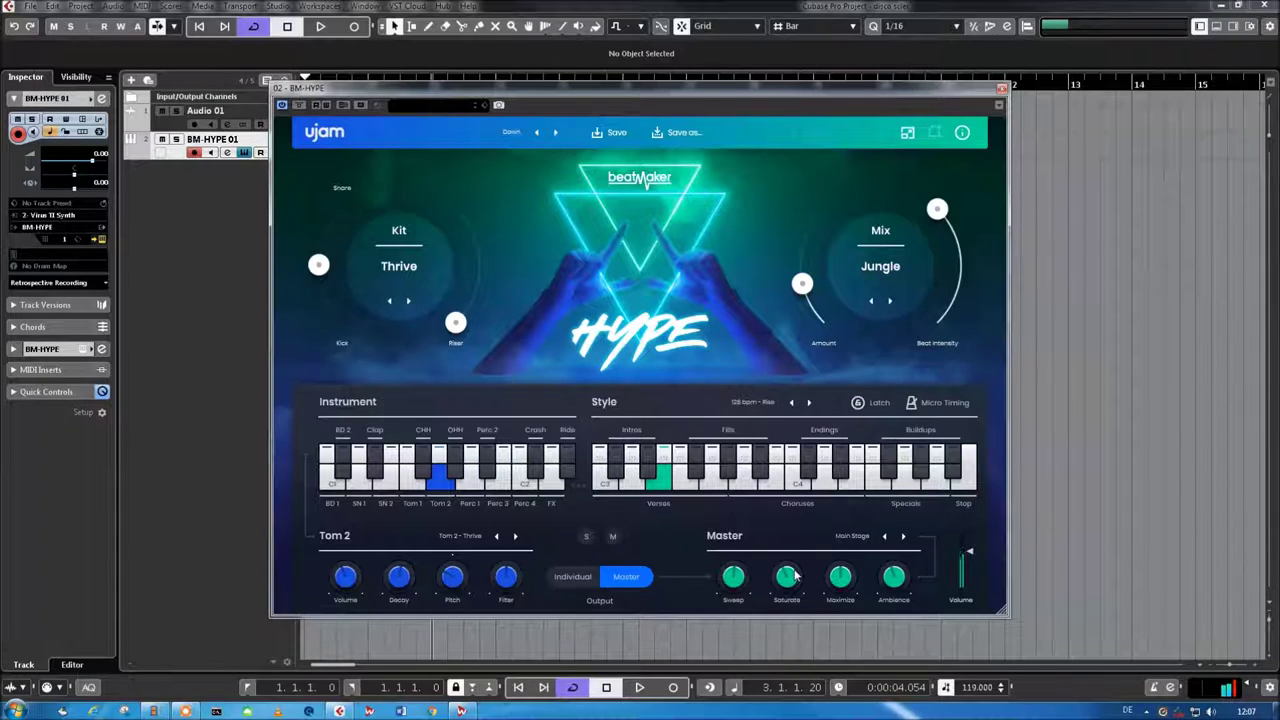
{"action": "mouse_move", "coordinate": [737, 575]}
{"action": "left_click_drag", "start_coordinate": [737, 568], "coordinate": [738, 625]}
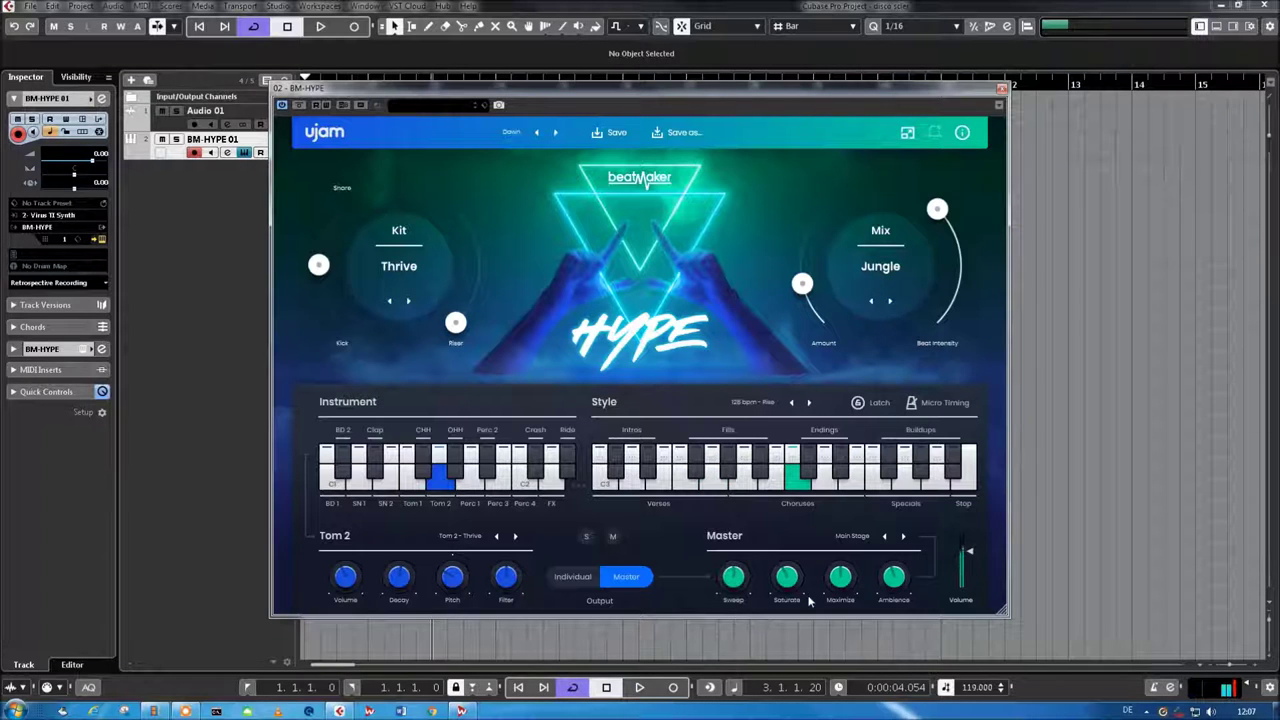
Load the Dreamfields preset, and switch to the Awaiting preset in the factory Club category
{"action": "left_click", "coordinate": [556, 133]}
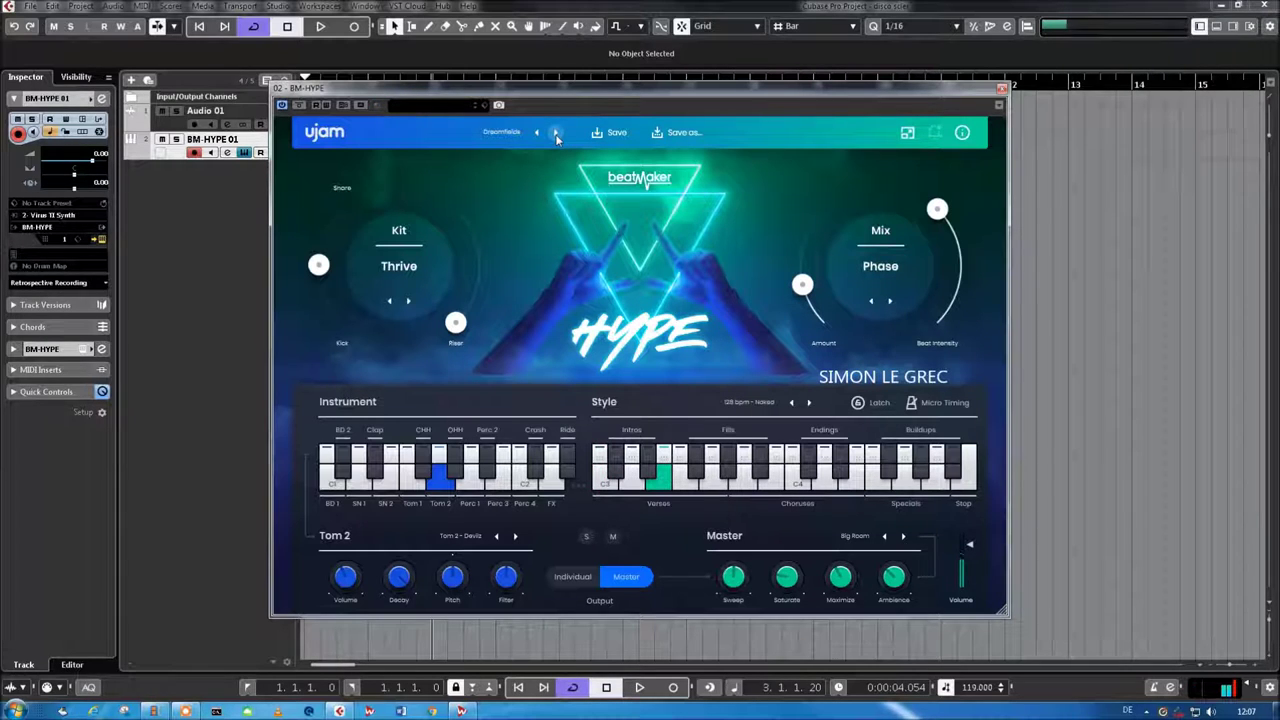
{"action": "left_click", "coordinate": [497, 135]}
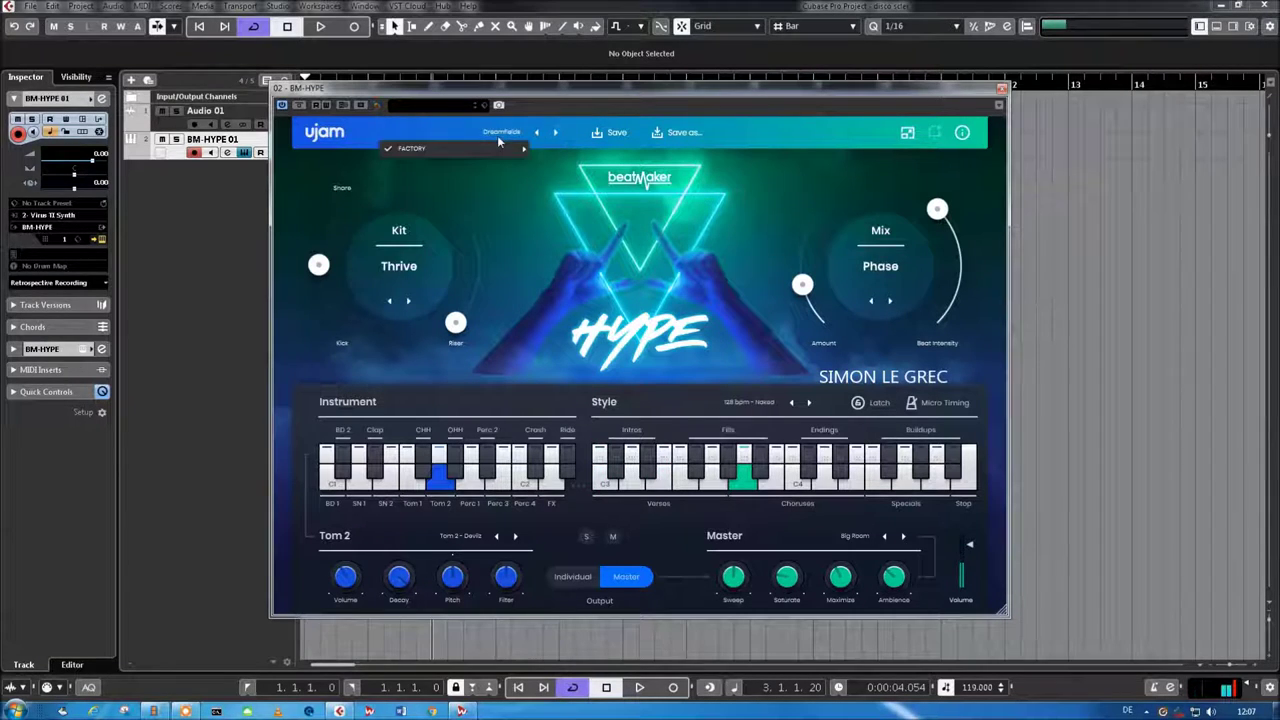
{"action": "mouse_move", "coordinate": [500, 148]}
{"action": "mouse_move", "coordinate": [590, 154]}
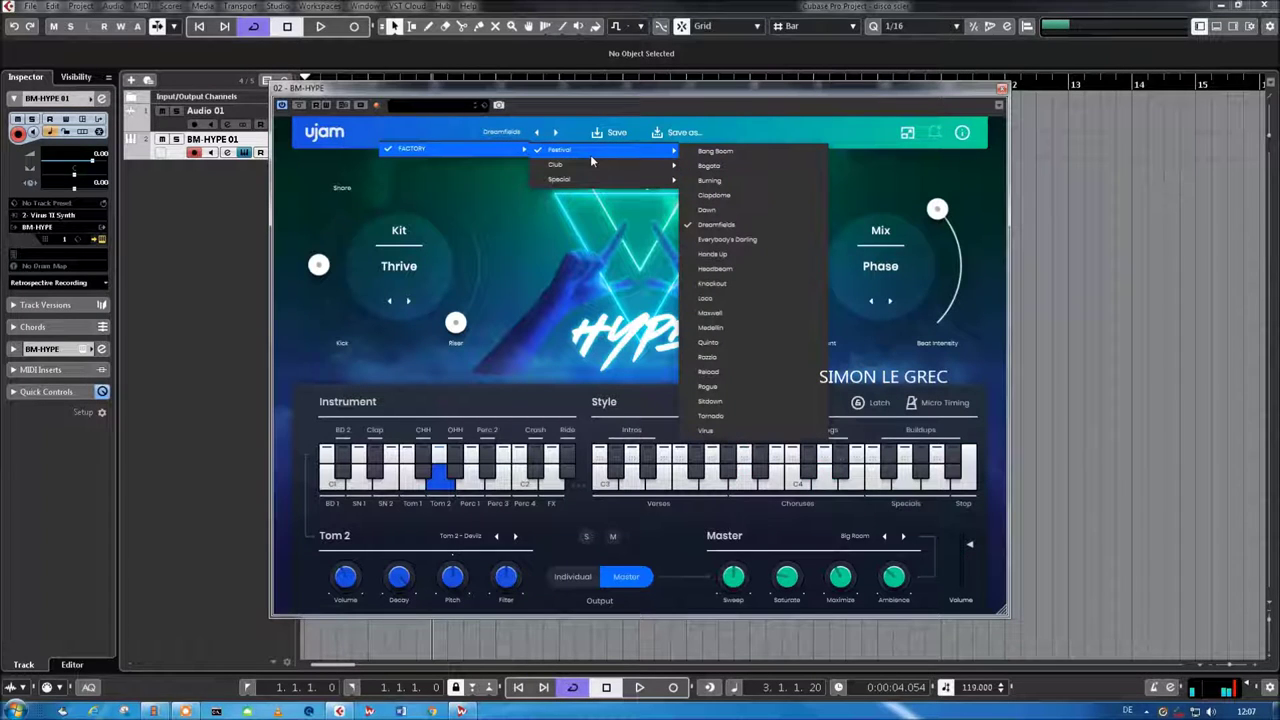
{"action": "left_click", "coordinate": [697, 168]}
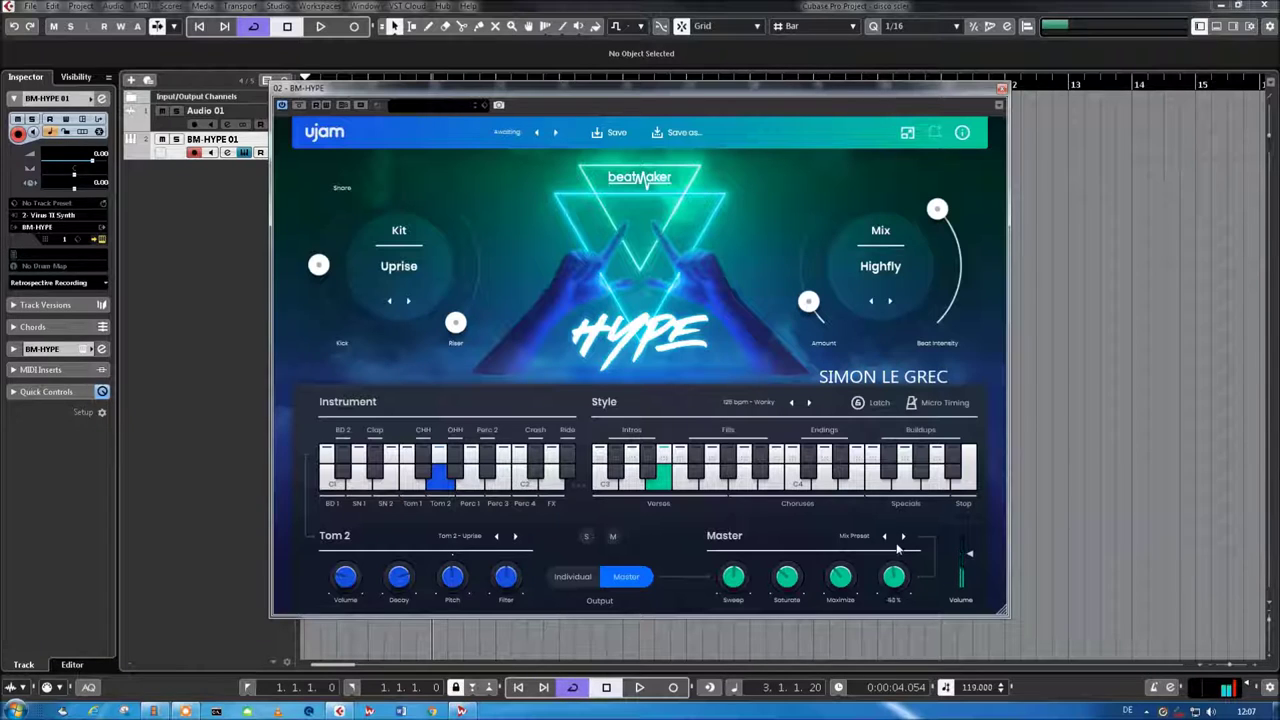
Step through the Club presets from Awaiting to Circus, varying the Riser on each and raising it to maximum on Circus
{"action": "left_click_drag", "start_coordinate": [462, 332], "coordinate": [448, 503]}
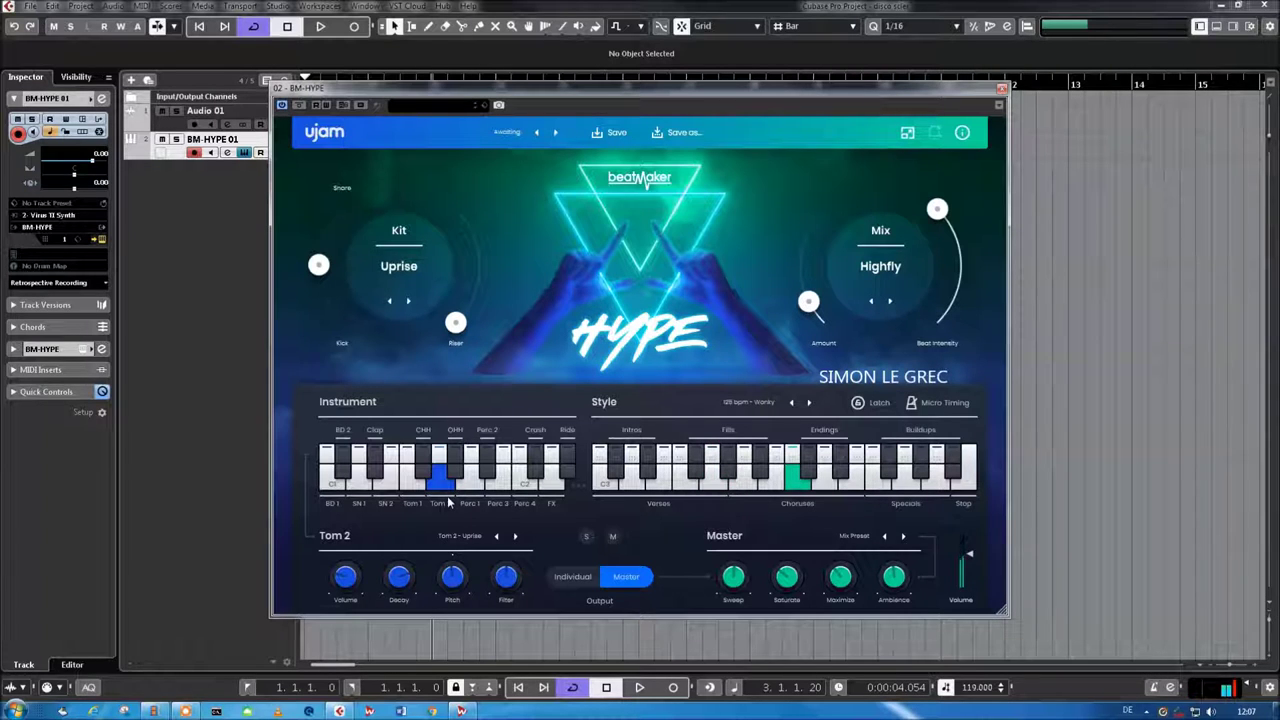
{"action": "left_click", "coordinate": [558, 133]}
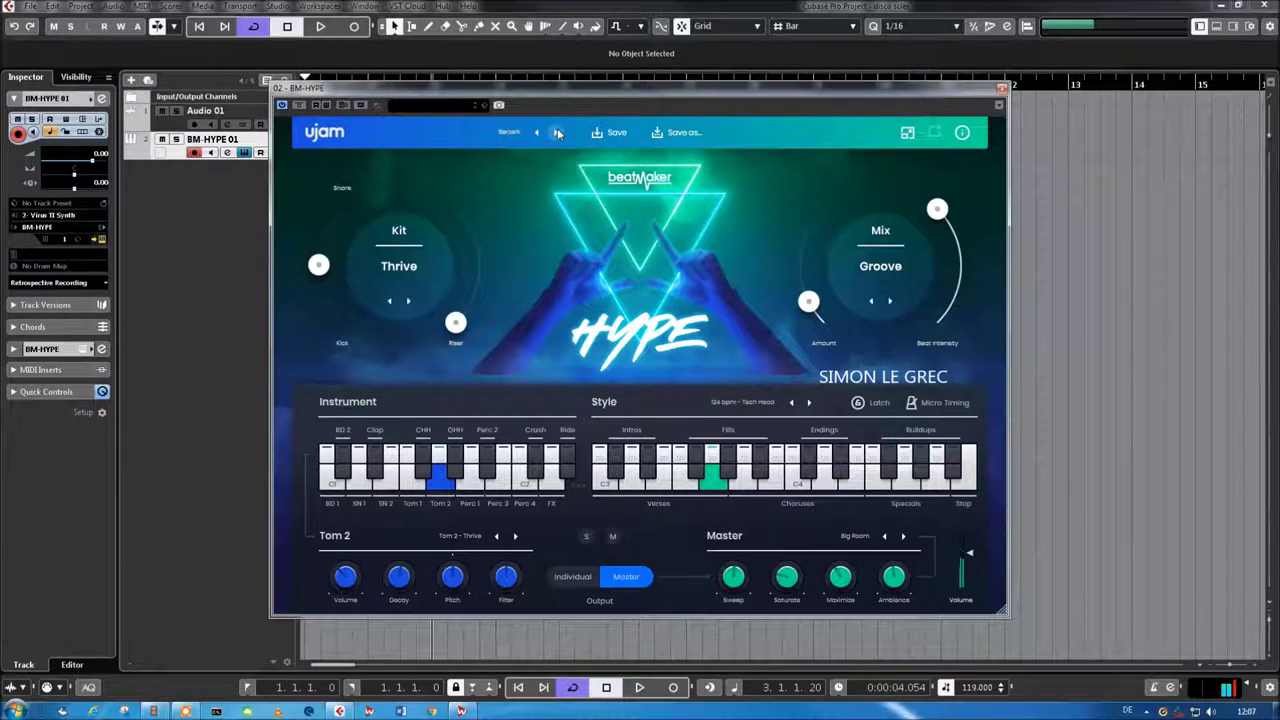
{"action": "left_click_drag", "start_coordinate": [455, 322], "coordinate": [432, 152]}
{"action": "left_click", "coordinate": [555, 132]}
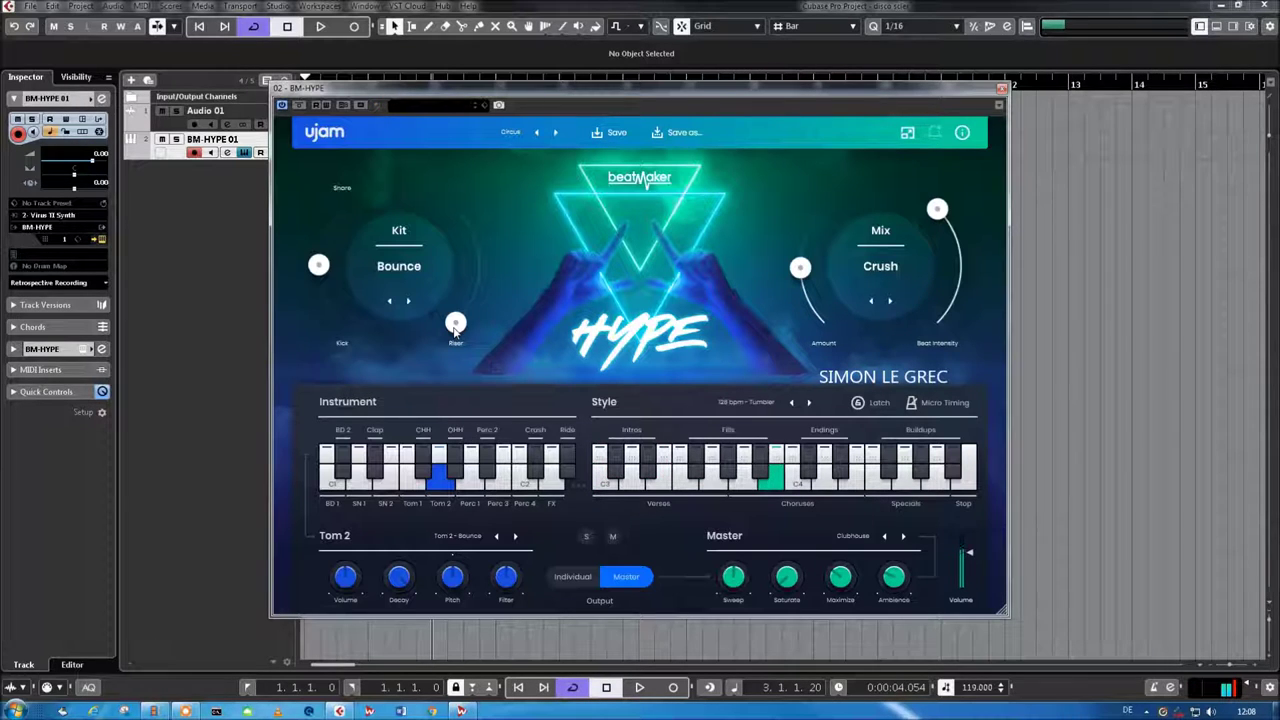
{"action": "left_click_drag", "start_coordinate": [471, 288], "coordinate": [426, 132]}
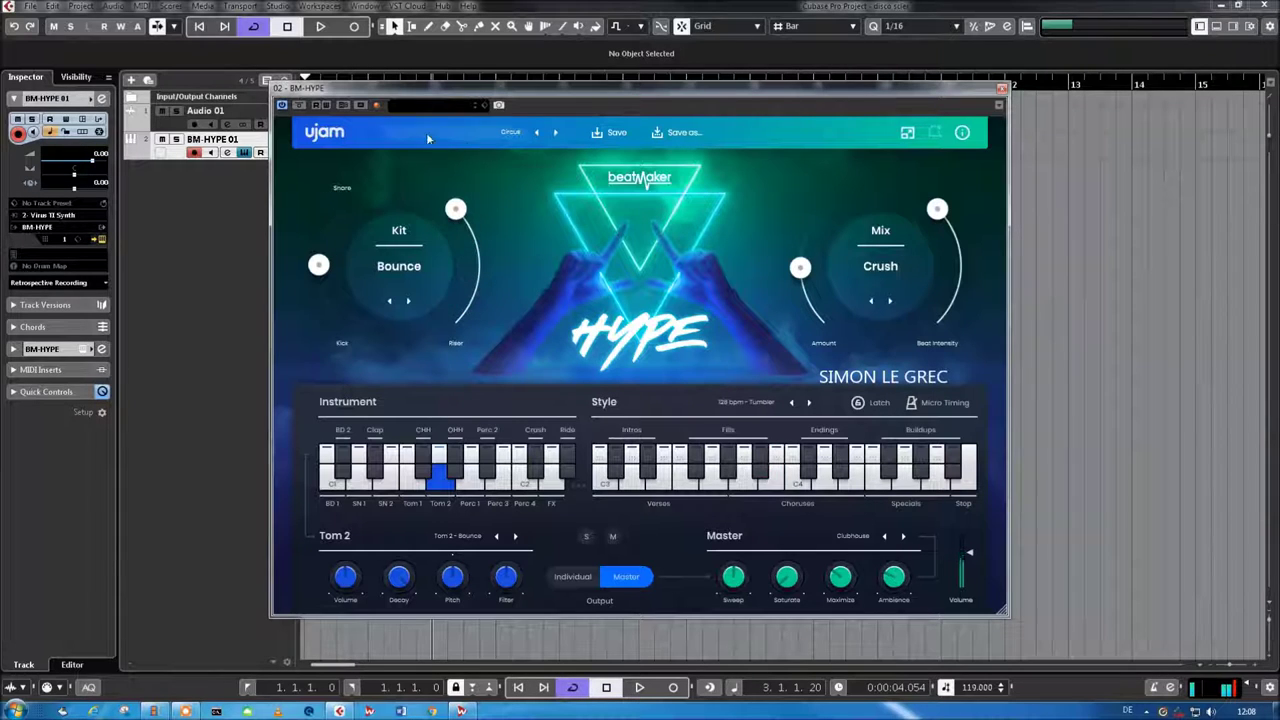
Load the Cleansweep preset, and switch to the Mighty preset in the Club category
{"action": "left_click", "coordinate": [557, 133]}
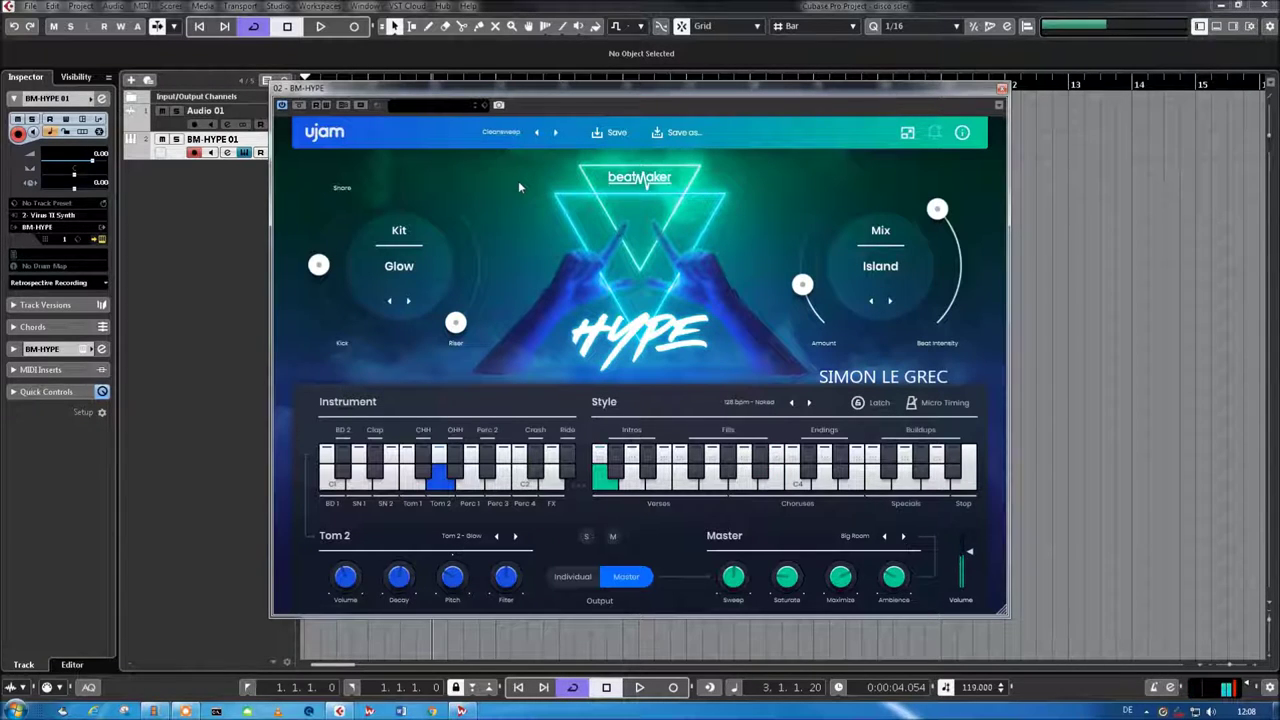
{"action": "left_click", "coordinate": [508, 134]}
{"action": "mouse_move", "coordinate": [510, 150]}
{"action": "mouse_move", "coordinate": [568, 172]}
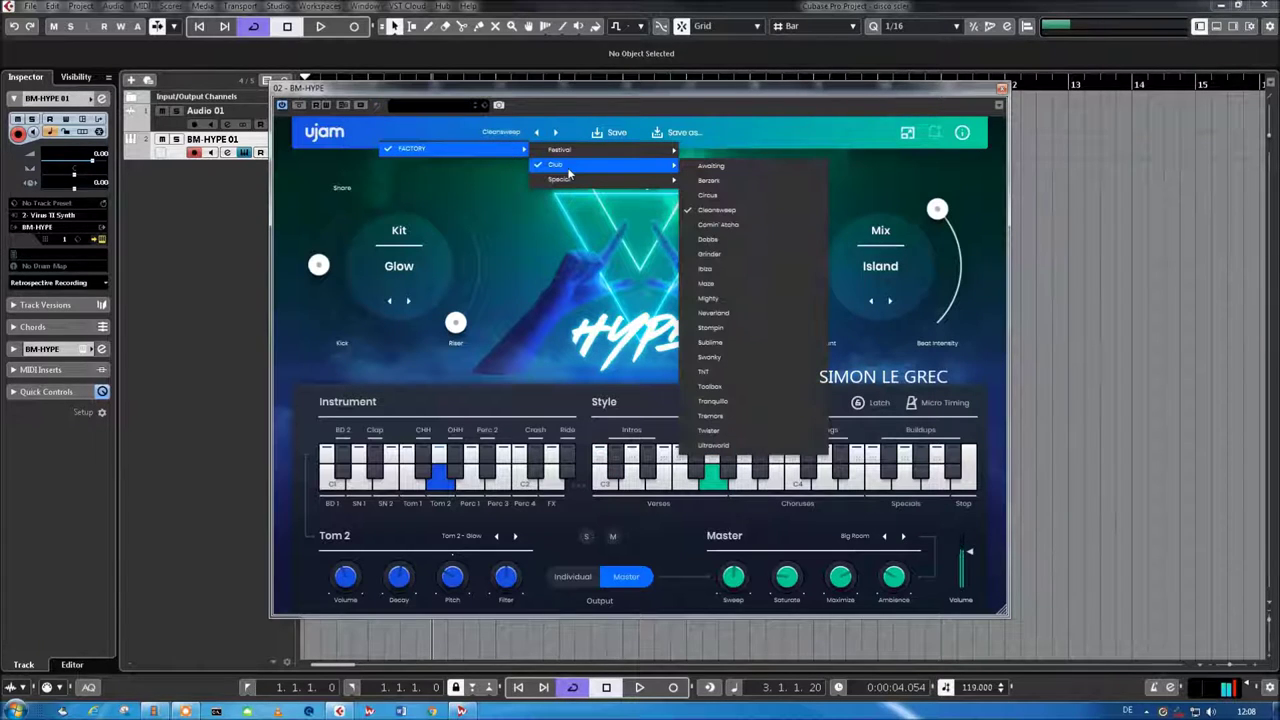
{"action": "left_click", "coordinate": [708, 300]}
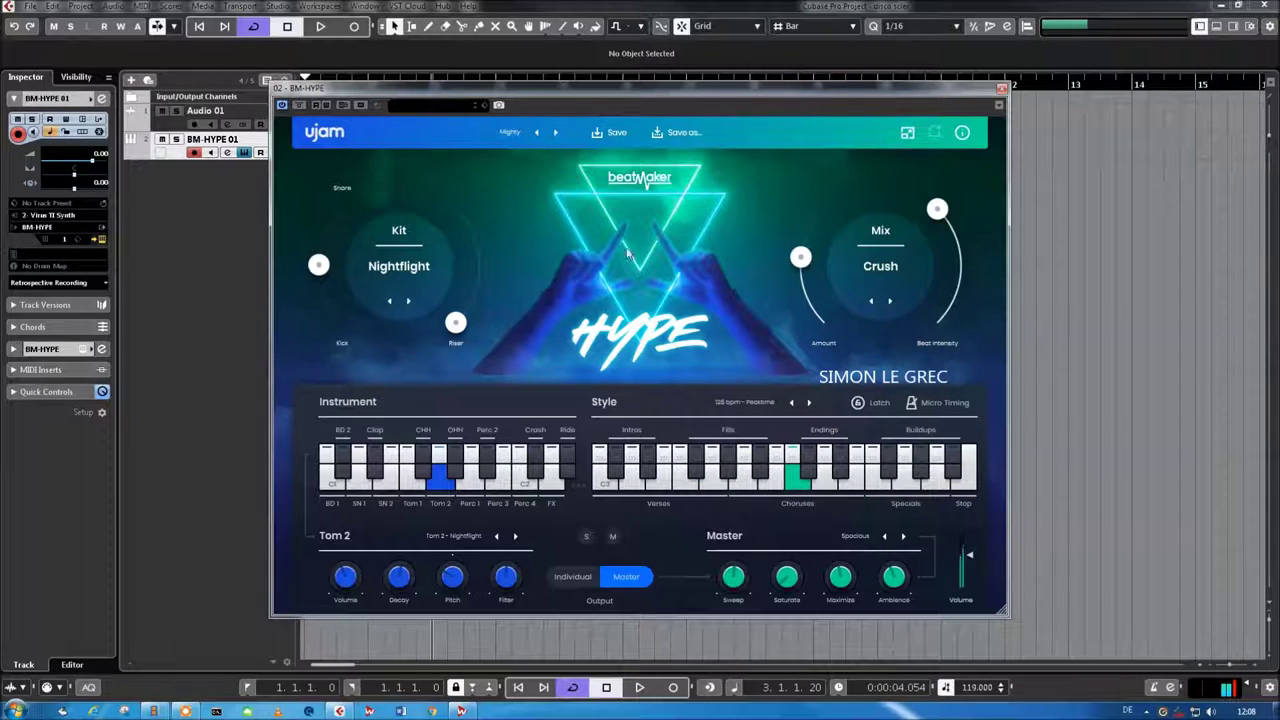
Step on from Mighty to the Neverland and Stampin presets
{"action": "left_click", "coordinate": [510, 133]}
{"action": "left_click", "coordinate": [557, 133]}
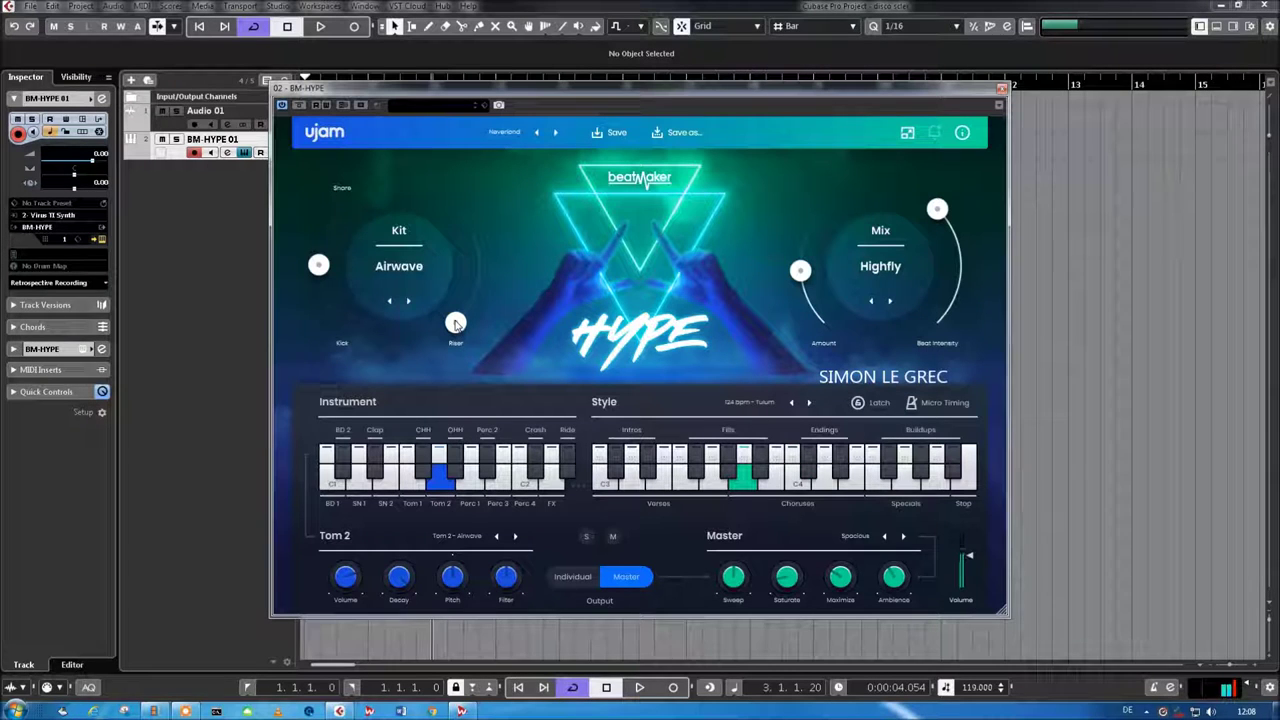
{"action": "left_click", "coordinate": [556, 133]}
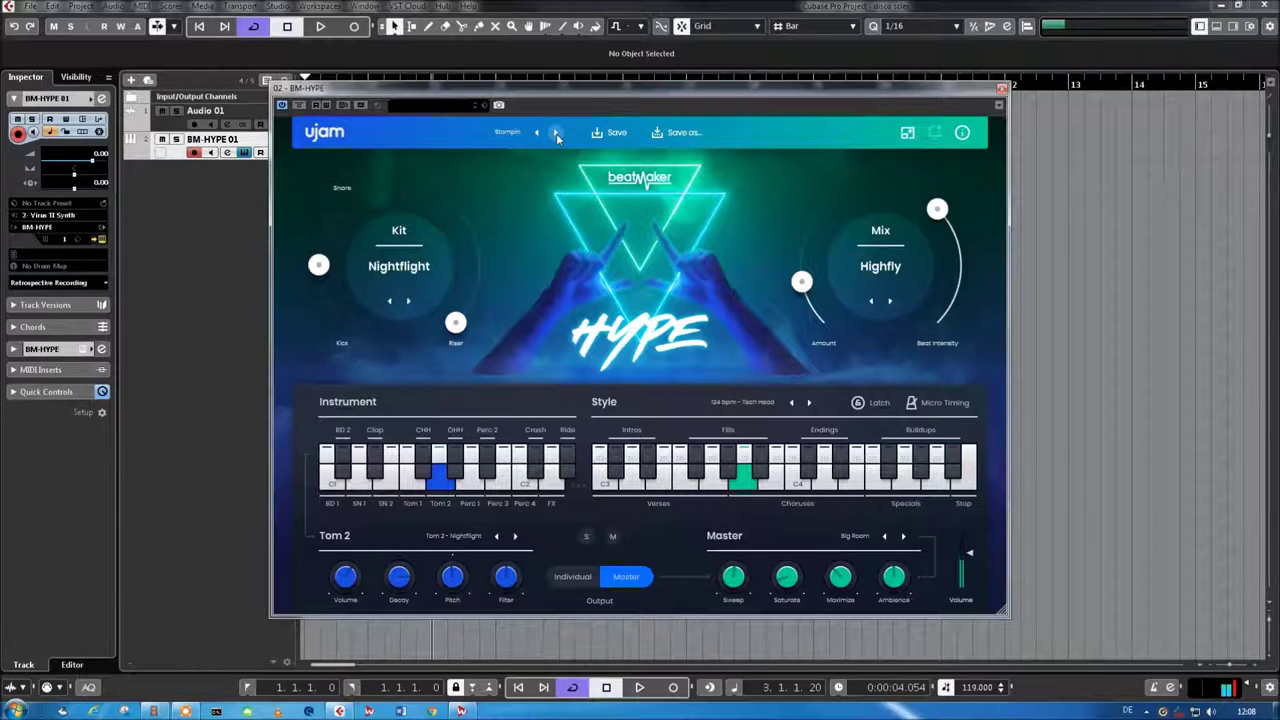
Load the Blow Up preset from the factory Special category and sweep its Riser up to maximum and back down
{"action": "left_click", "coordinate": [512, 136]}
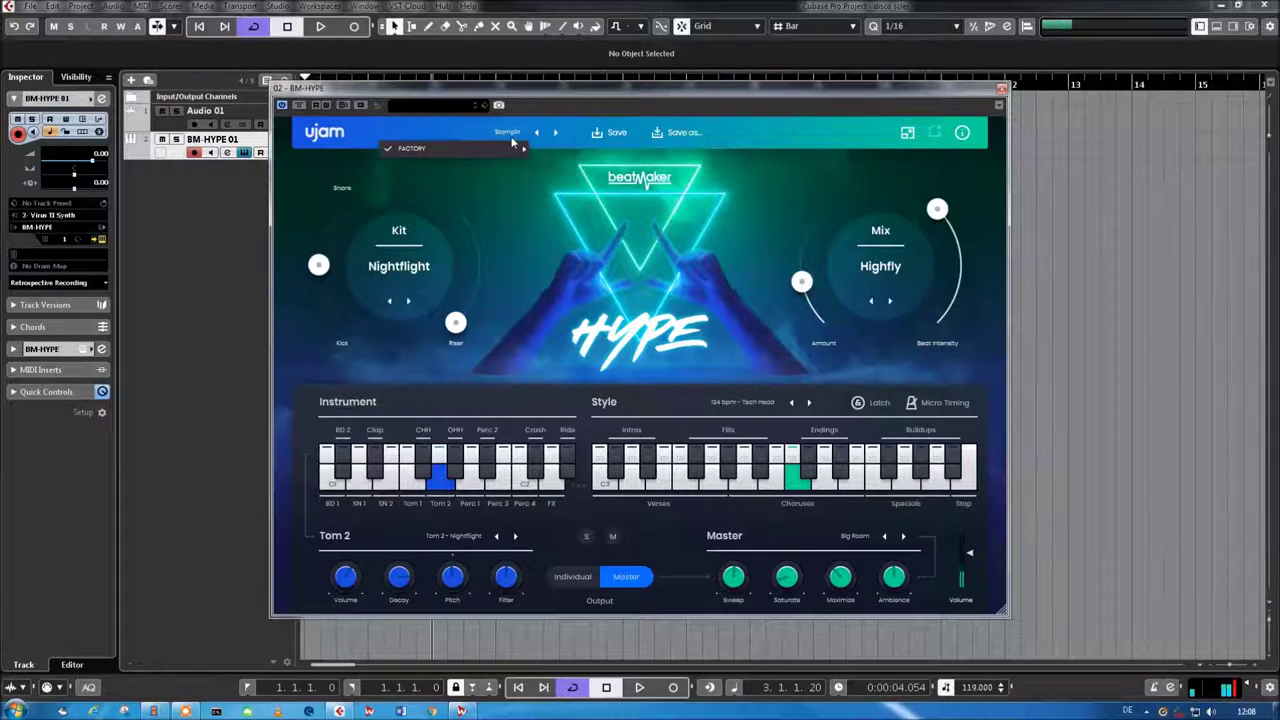
{"action": "mouse_move", "coordinate": [512, 155]}
{"action": "mouse_move", "coordinate": [600, 182]}
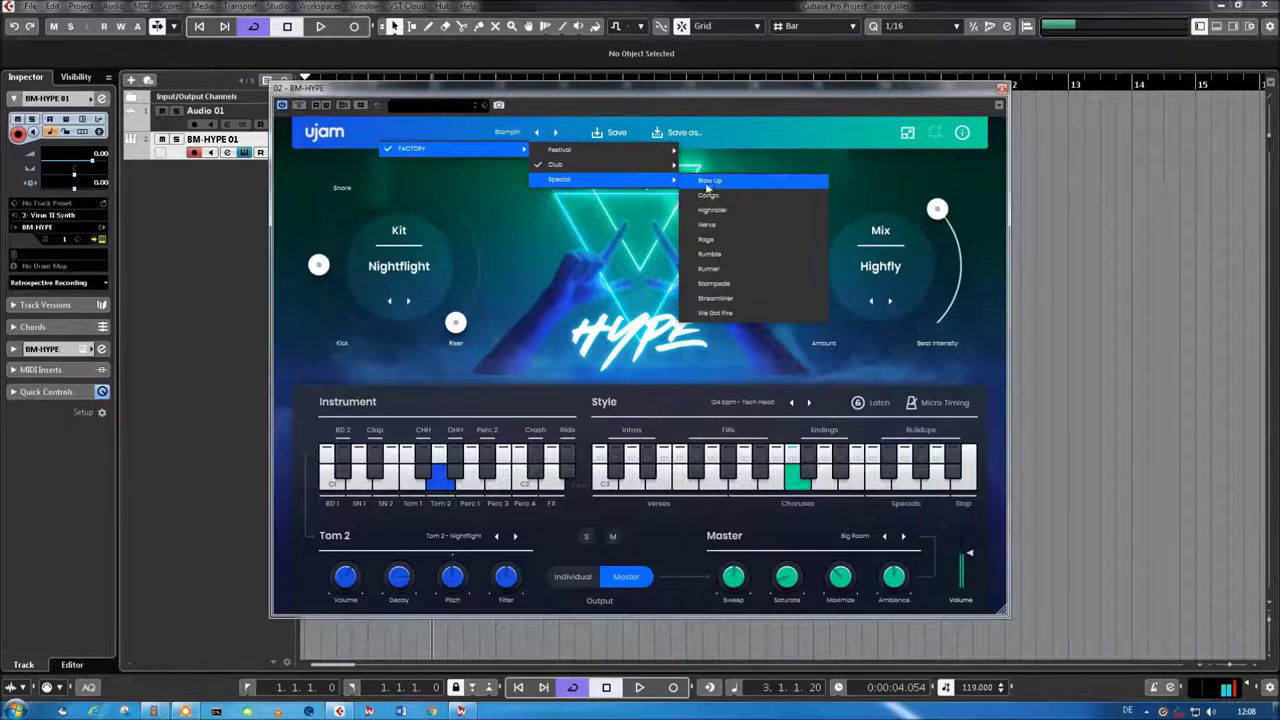
{"action": "left_click", "coordinate": [710, 182]}
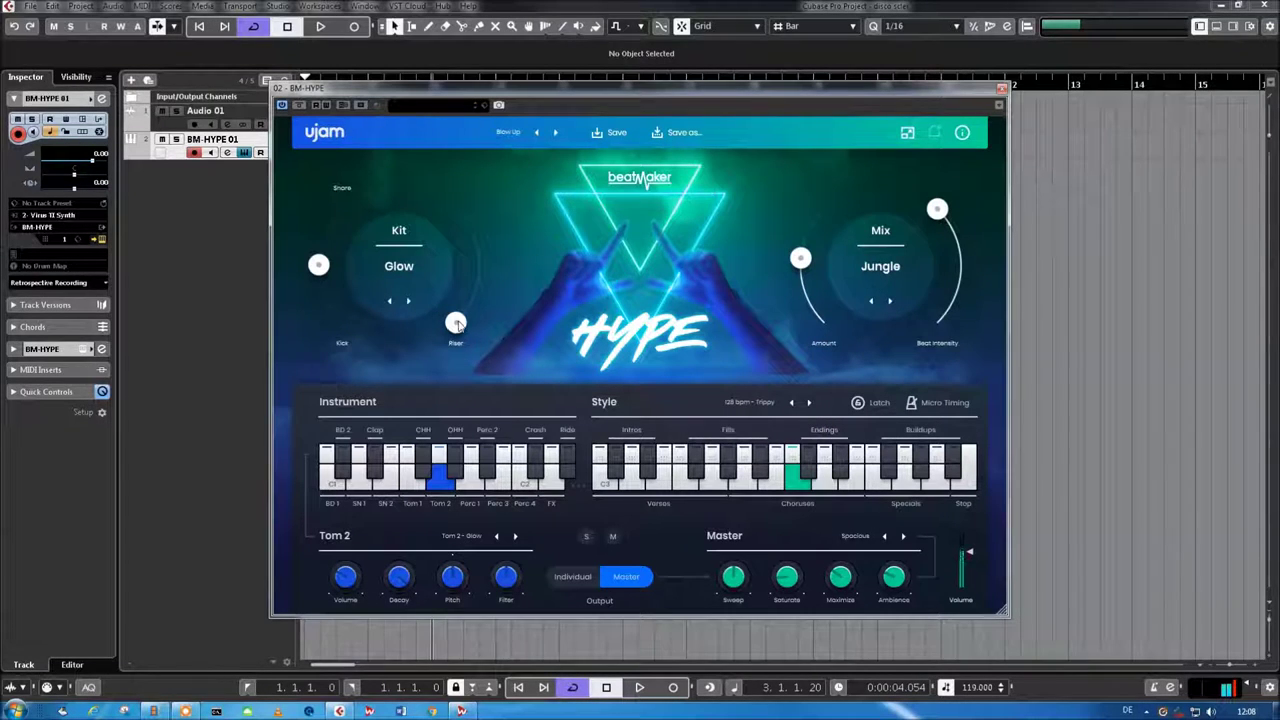
{"action": "left_click_drag", "start_coordinate": [455, 322], "coordinate": [472, 100]}
{"action": "left_click_drag", "start_coordinate": [455, 208], "coordinate": [455, 332]}
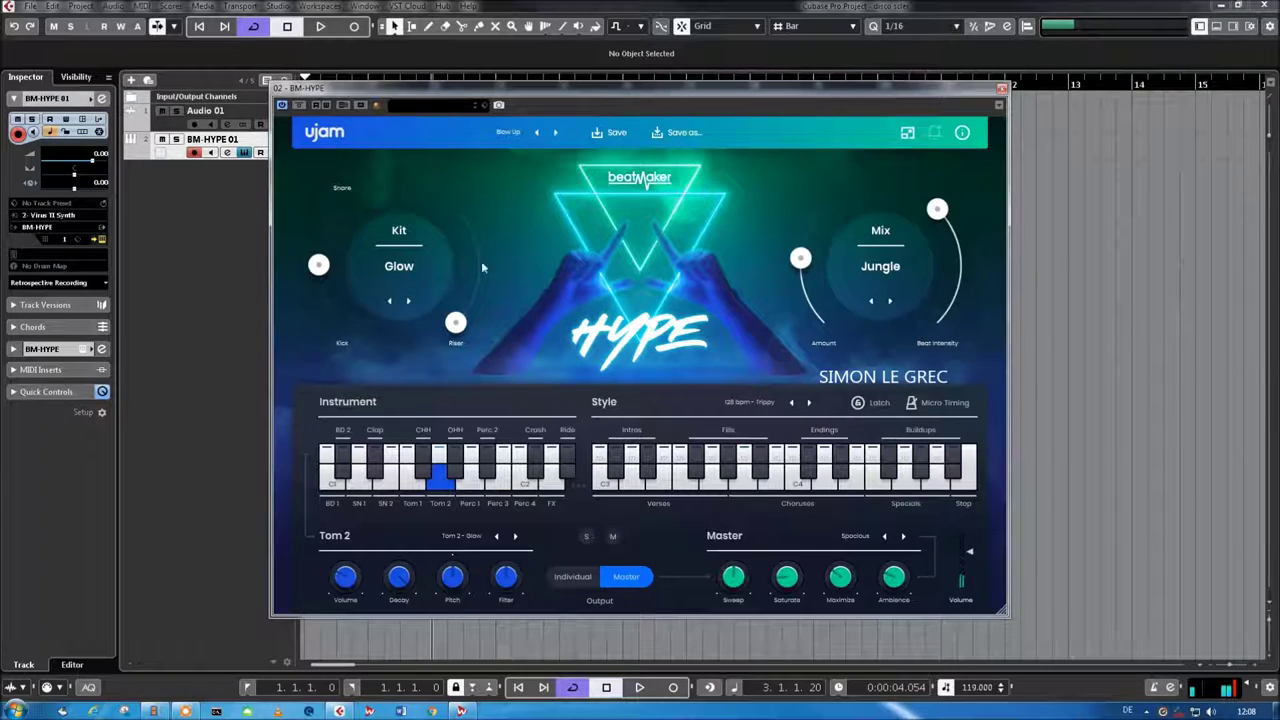
Load the Congo preset and vary its Riser and master Sweep while the beat plays
{"action": "left_click", "coordinate": [556, 133]}
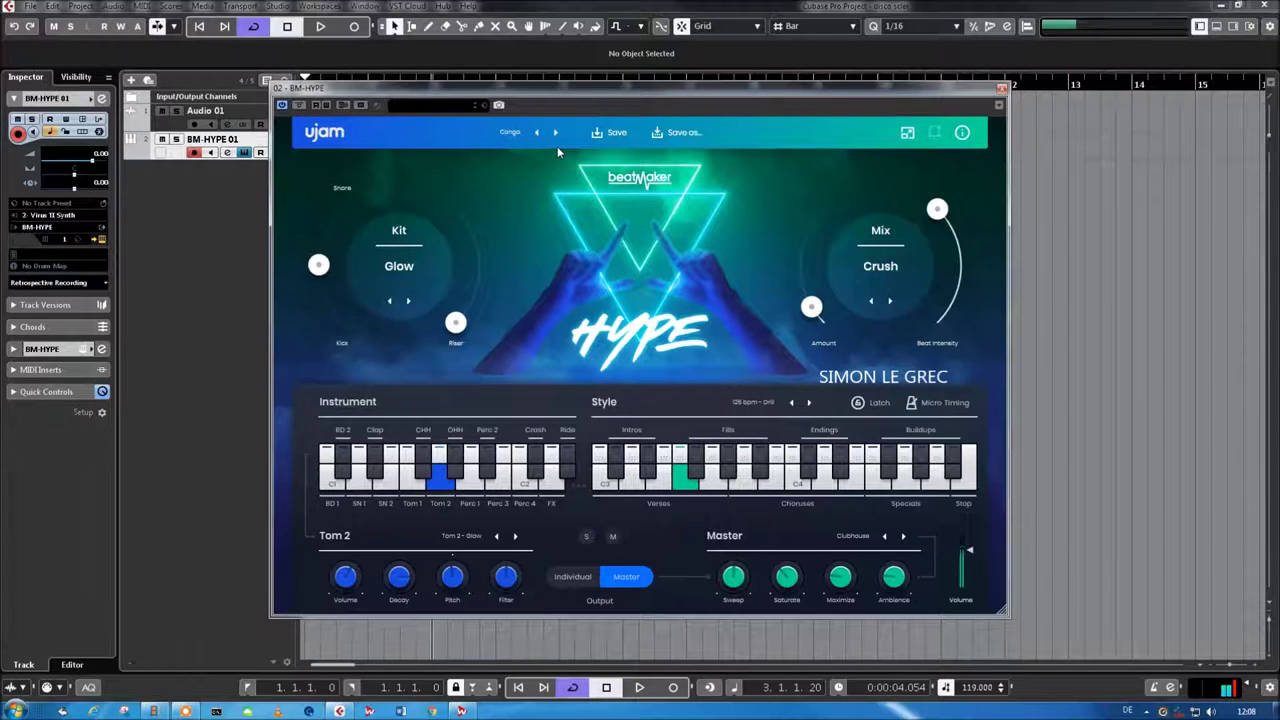
{"action": "left_click_drag", "start_coordinate": [459, 330], "coordinate": [466, 205]}
{"action": "left_click_drag", "start_coordinate": [476, 352], "coordinate": [475, 232]}
{"action": "left_click_drag", "start_coordinate": [728, 585], "coordinate": [732, 528]}
{"action": "left_click_drag", "start_coordinate": [479, 246], "coordinate": [489, 277]}
{"action": "left_click_drag", "start_coordinate": [484, 327], "coordinate": [486, 345]}
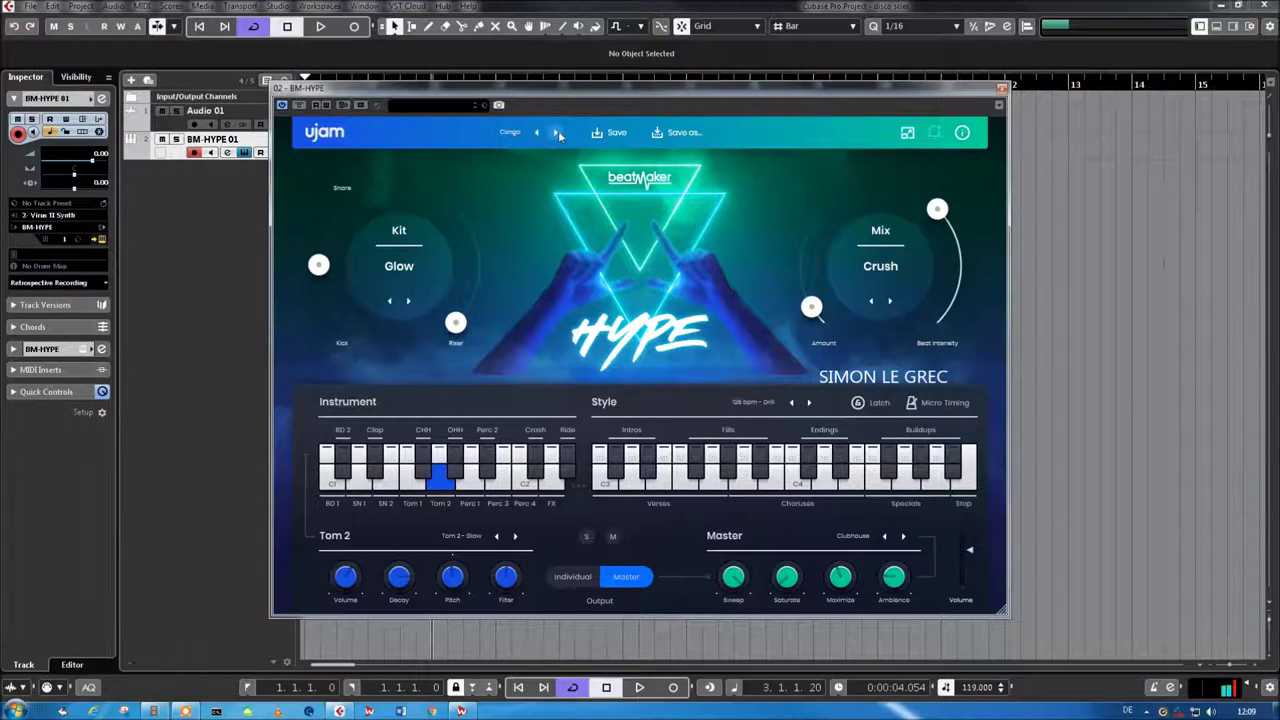
Leave the Congo preset and load Rumble from the factory Special category
{"action": "left_click", "coordinate": [557, 133]}
{"action": "left_click", "coordinate": [502, 136]}
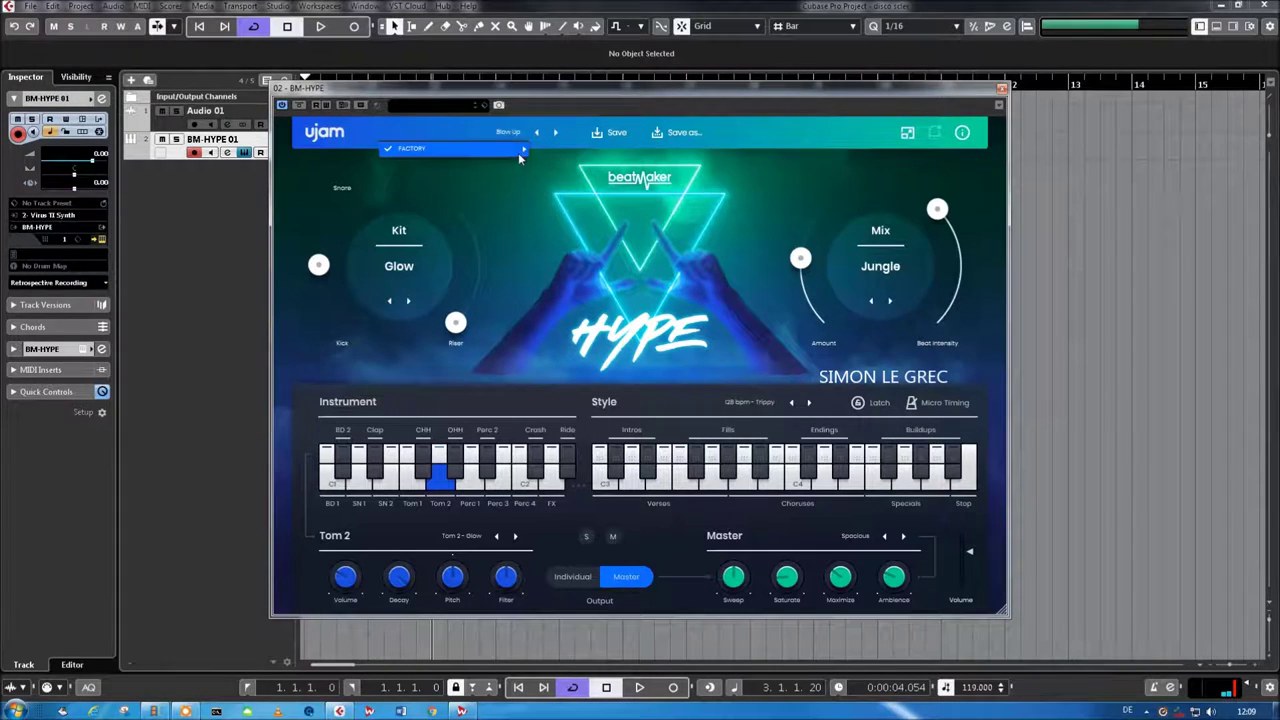
{"action": "mouse_move", "coordinate": [518, 152]}
{"action": "mouse_move", "coordinate": [665, 183]}
{"action": "left_click", "coordinate": [712, 267]}
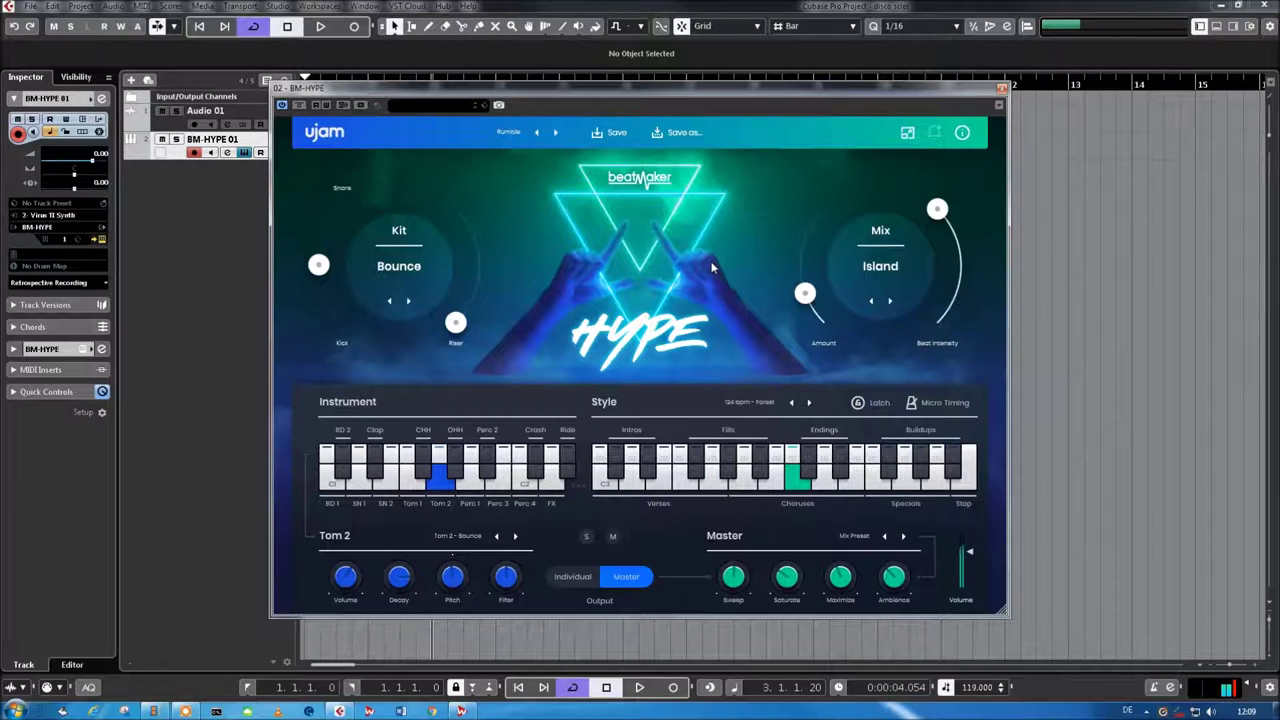
Step through the Runner, Stampede and Streamliner presets, raising the Riser almost to maximum on Runner
{"action": "left_click", "coordinate": [557, 134]}
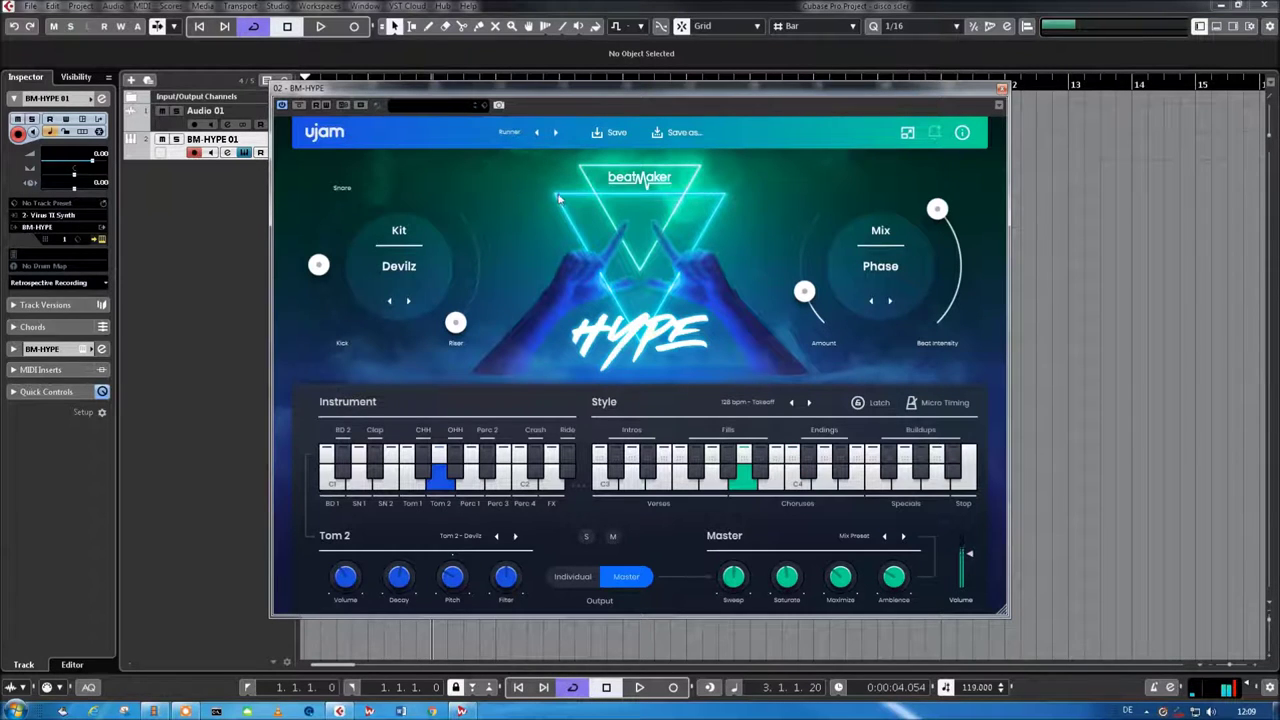
{"action": "left_click_drag", "start_coordinate": [478, 311], "coordinate": [540, 116]}
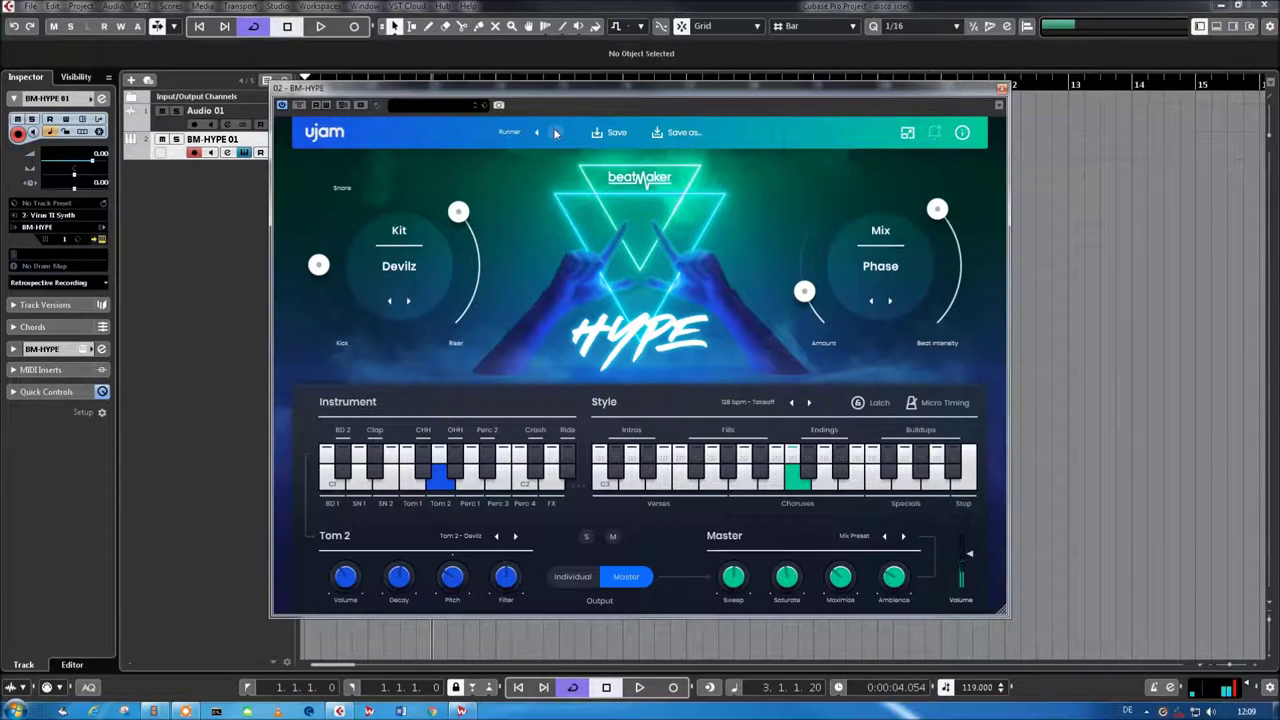
{"action": "left_click", "coordinate": [556, 133]}
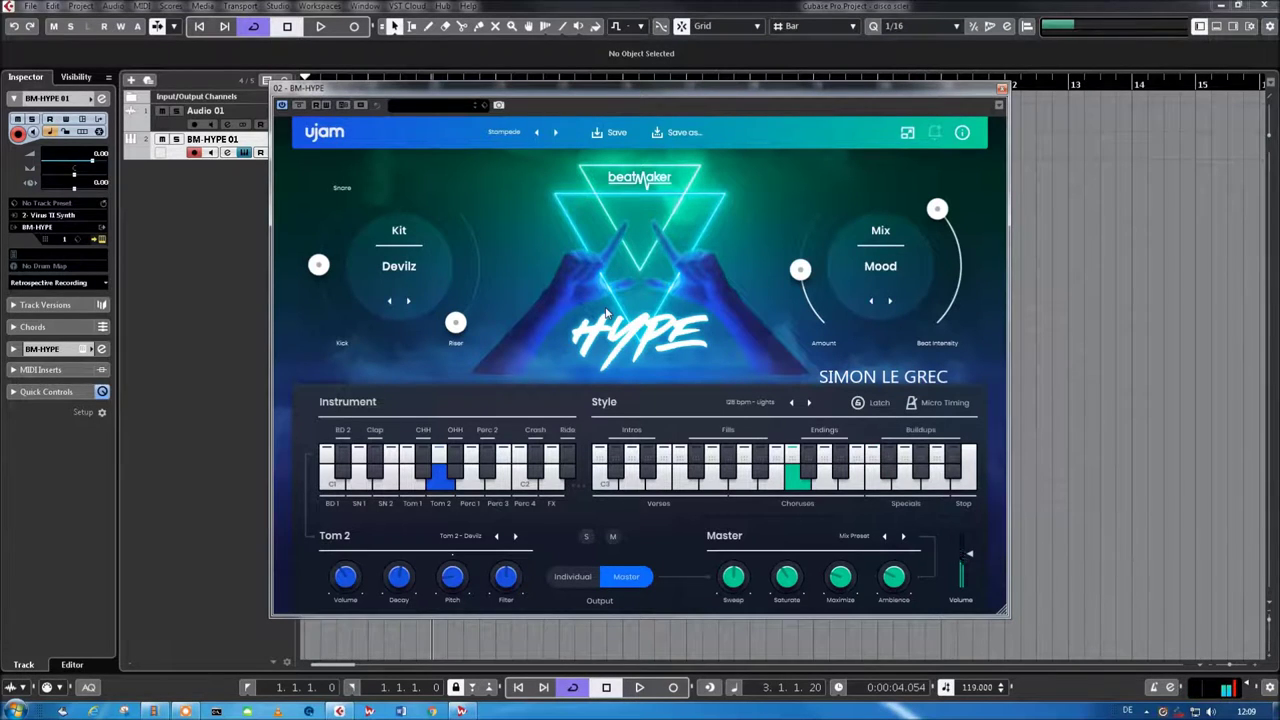
{"action": "left_click", "coordinate": [555, 133]}
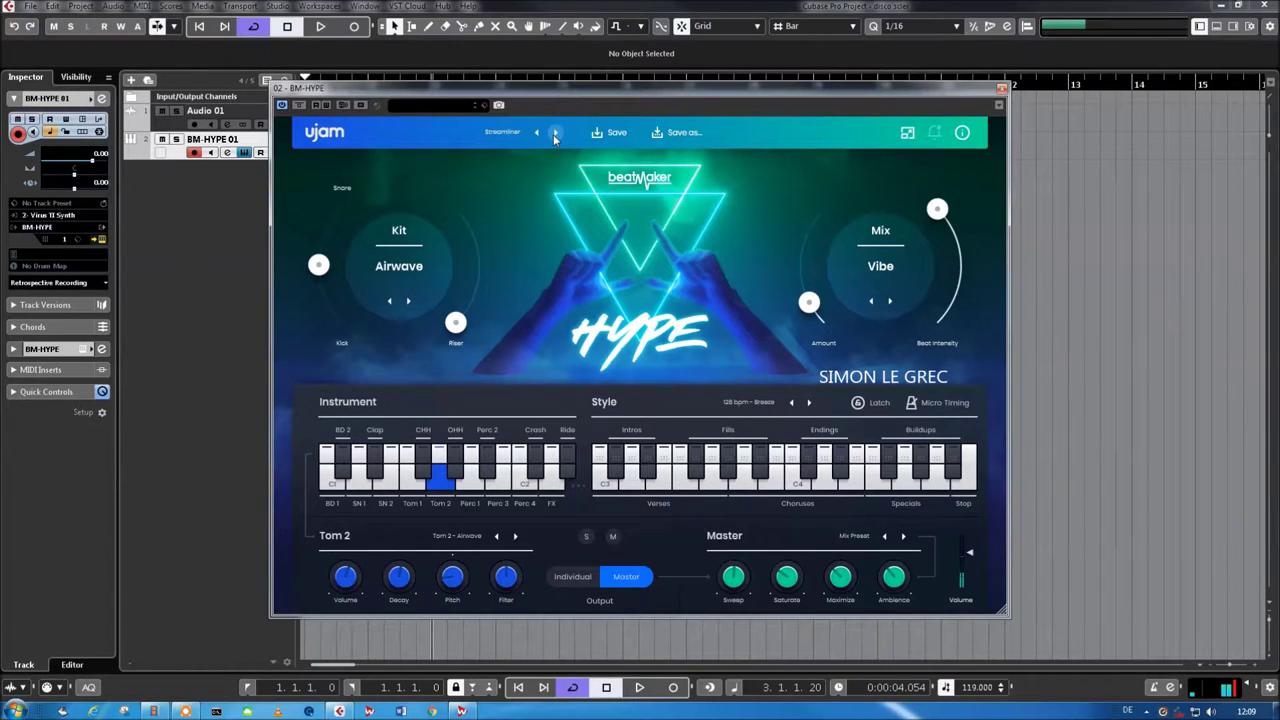
Load the We Got Fire preset and raise its Riser to maximum
{"action": "left_click", "coordinate": [555, 134]}
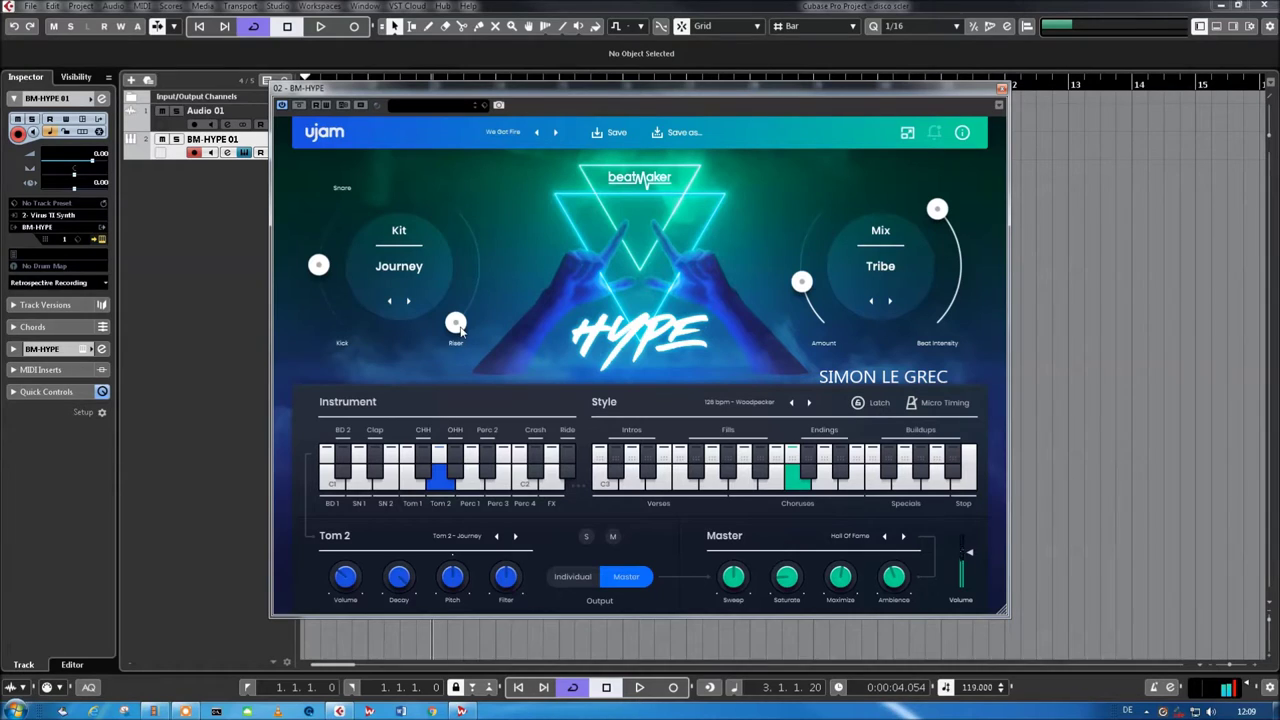
{"action": "left_click_drag", "start_coordinate": [459, 327], "coordinate": [462, 185]}
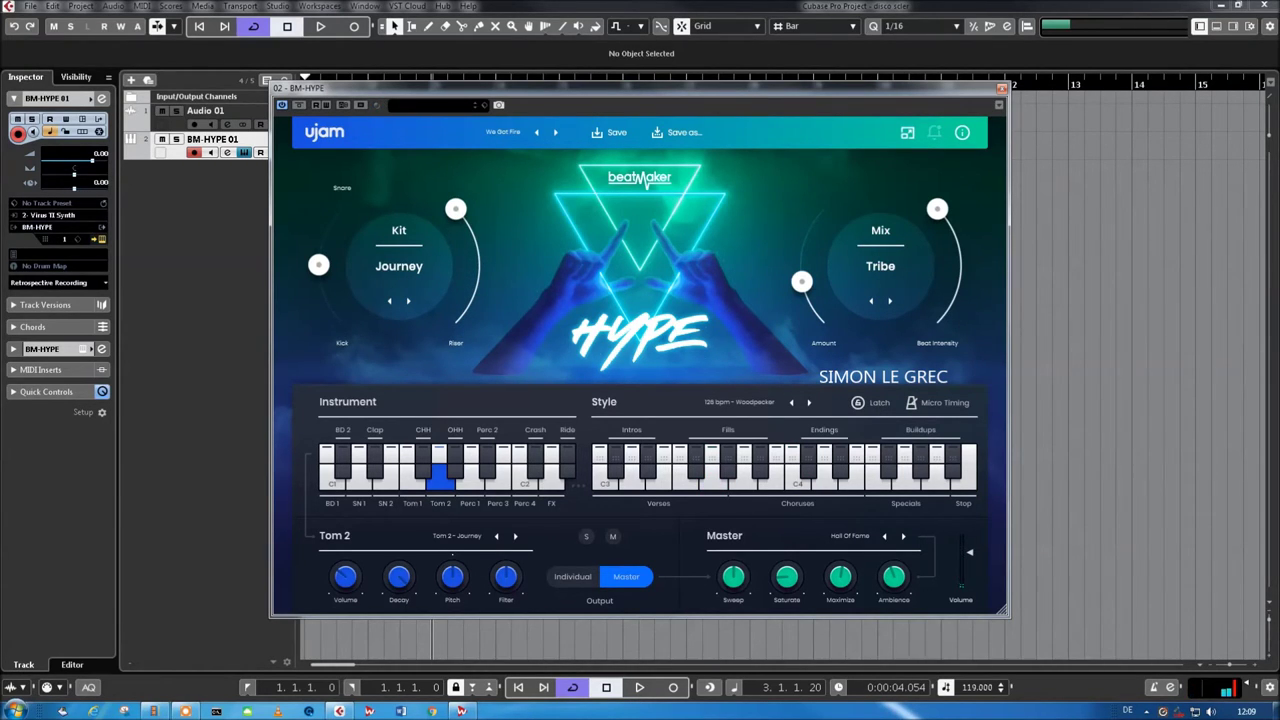